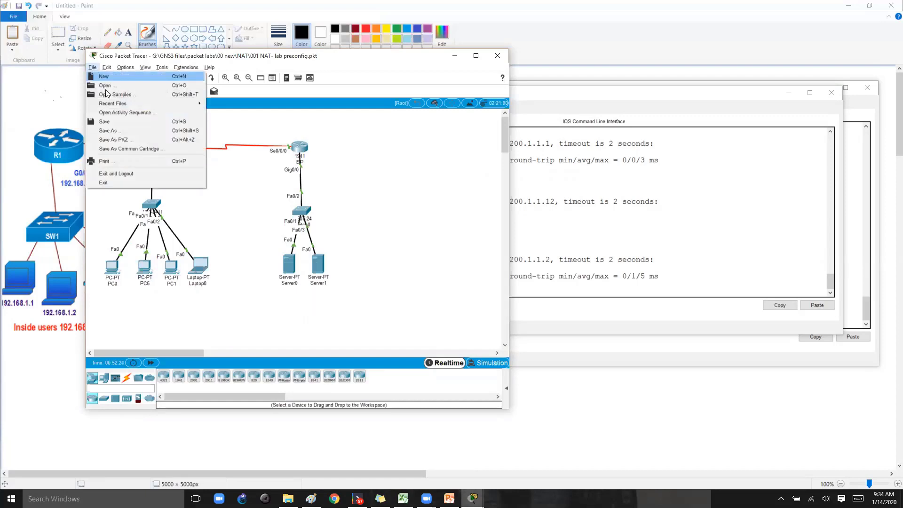
Step: Save the lab file 001 NAT- lab preconfig.pkt
left_click(113, 119)
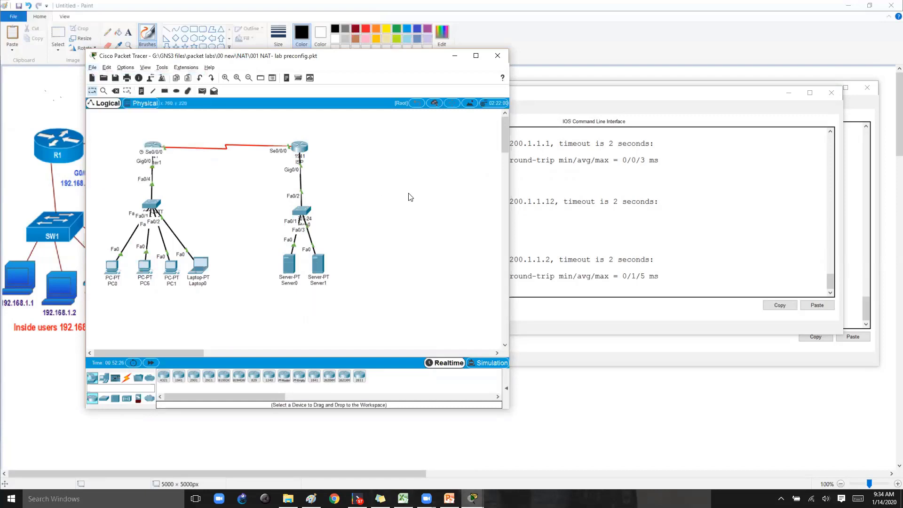
left_click(621, 198)
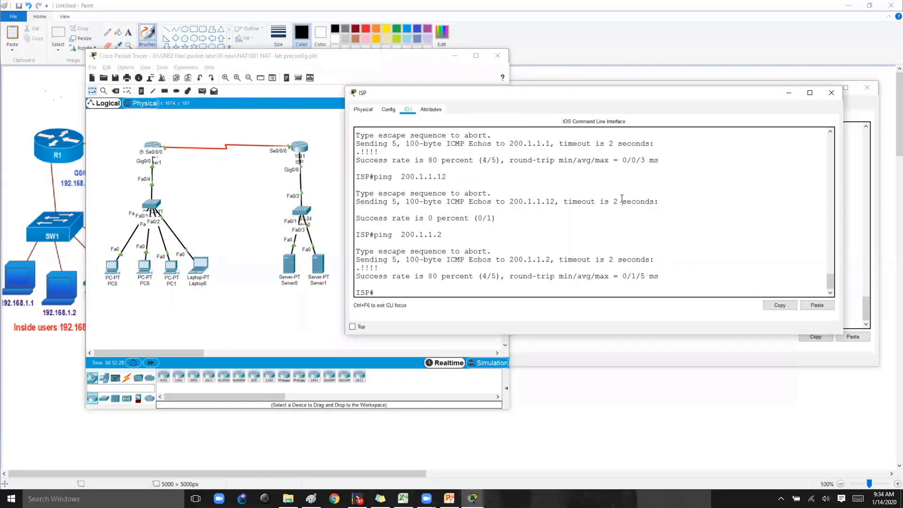
left_click(318, 127)
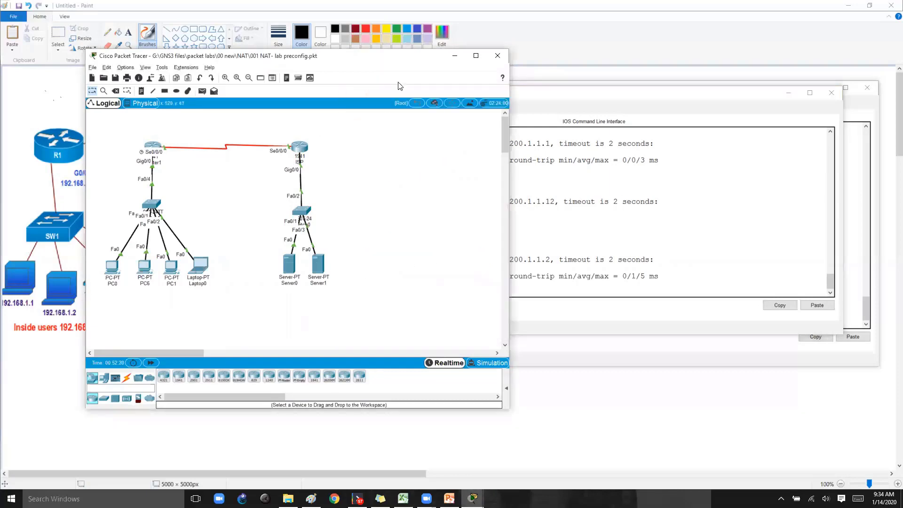
Step: Switch to PowerPoint to check the NAT Configuration - Lab Prerequisite slide against the network topology, and return to Packet Tracer
left_click(449, 498)
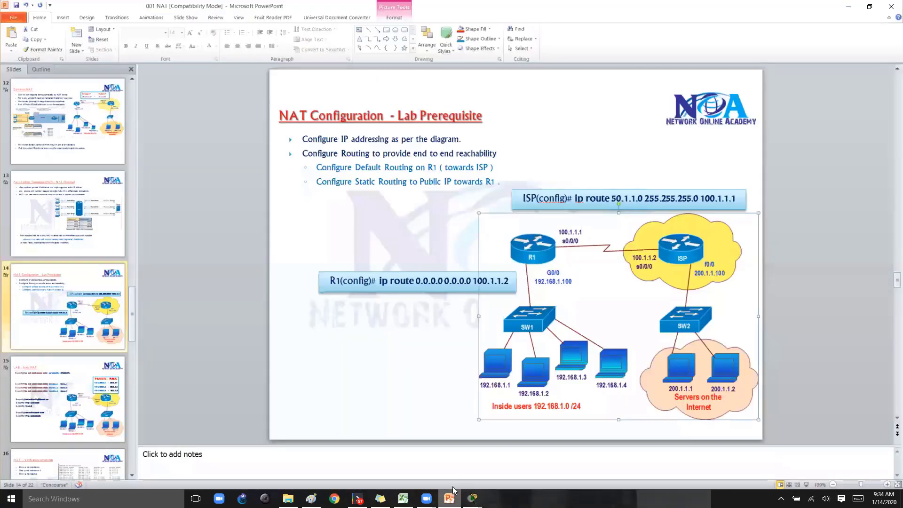
key("alt+Tab")
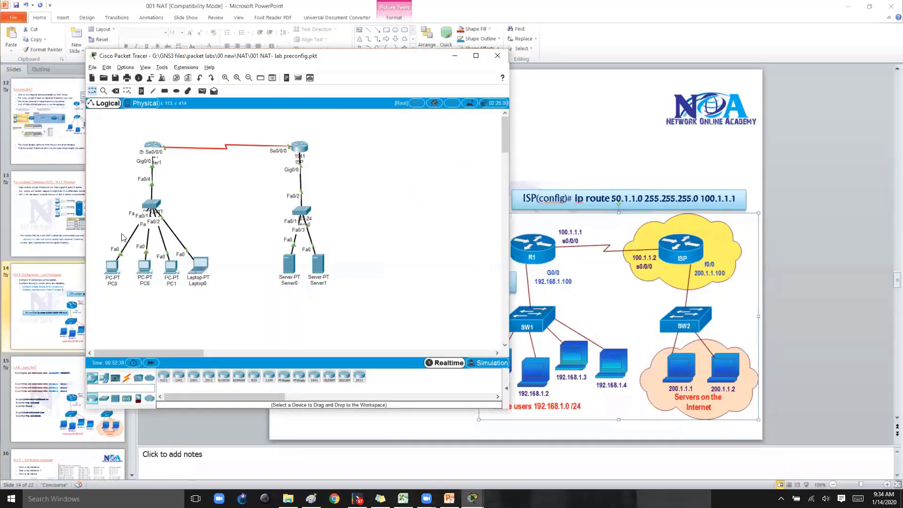
left_click_drag(110, 219, 337, 307)
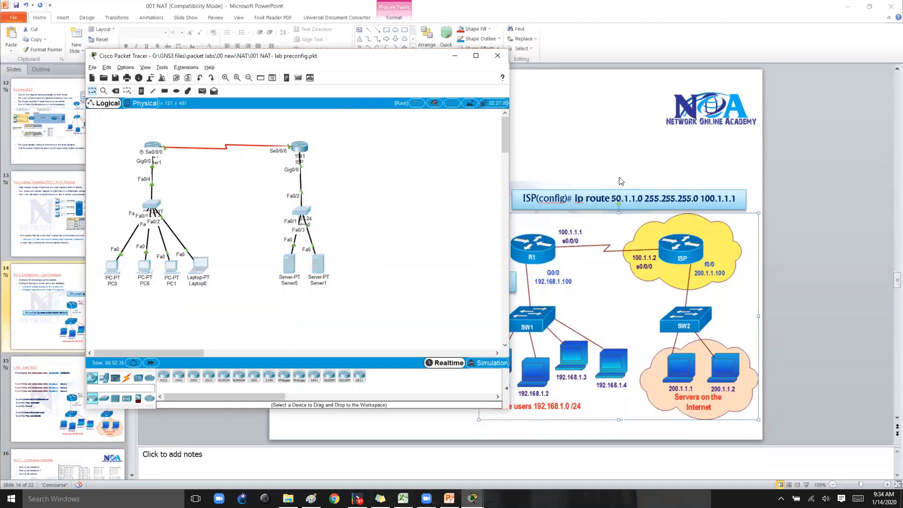
left_click(848, 7)
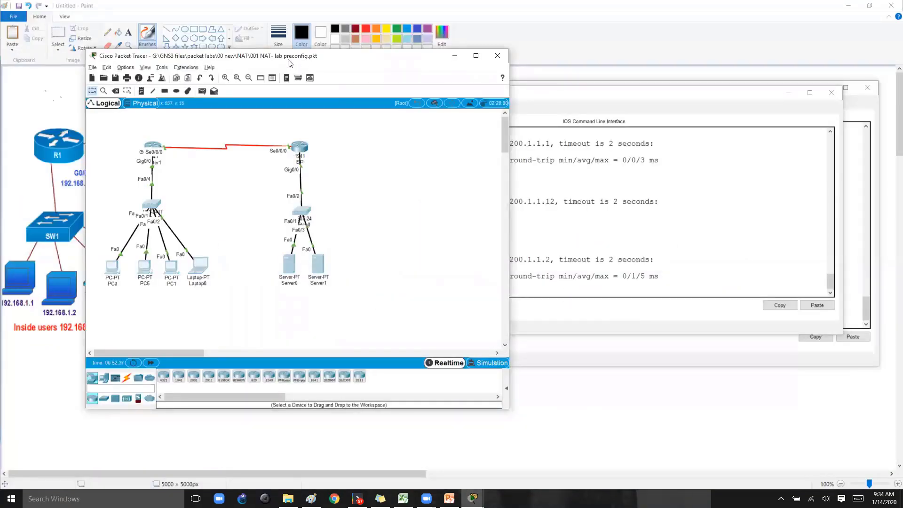
Step: Open PC0's Command Prompt in an enlarged device window beside the network topology
left_click_drag(288, 59, 260, 49)
left_click(541, 210)
left_click(192, 195)
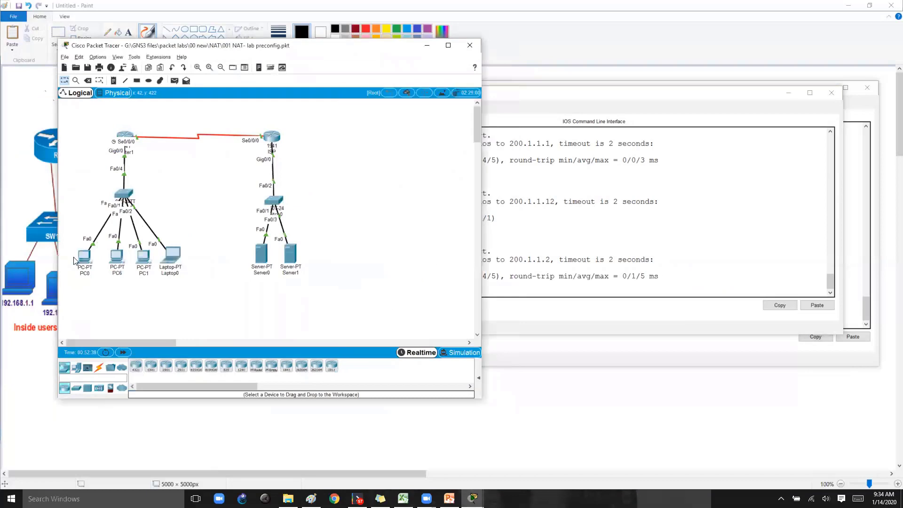
left_click(85, 256)
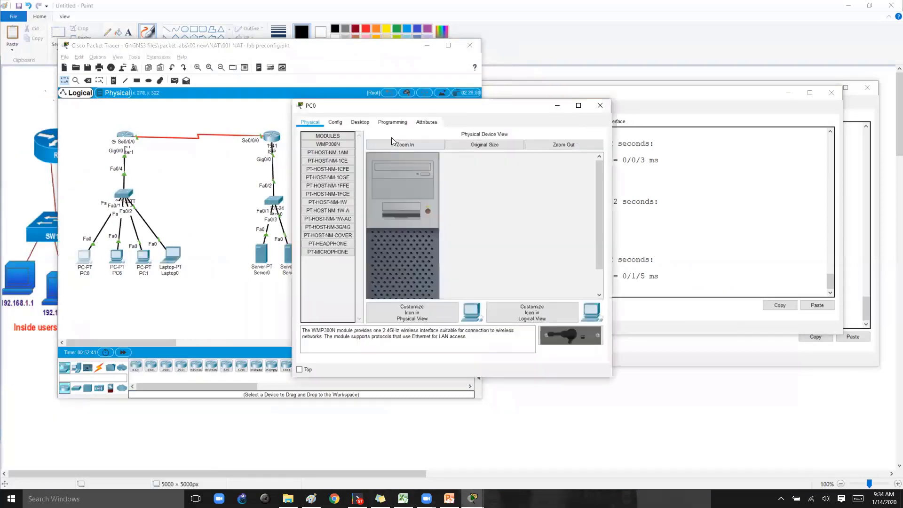
left_click(359, 121)
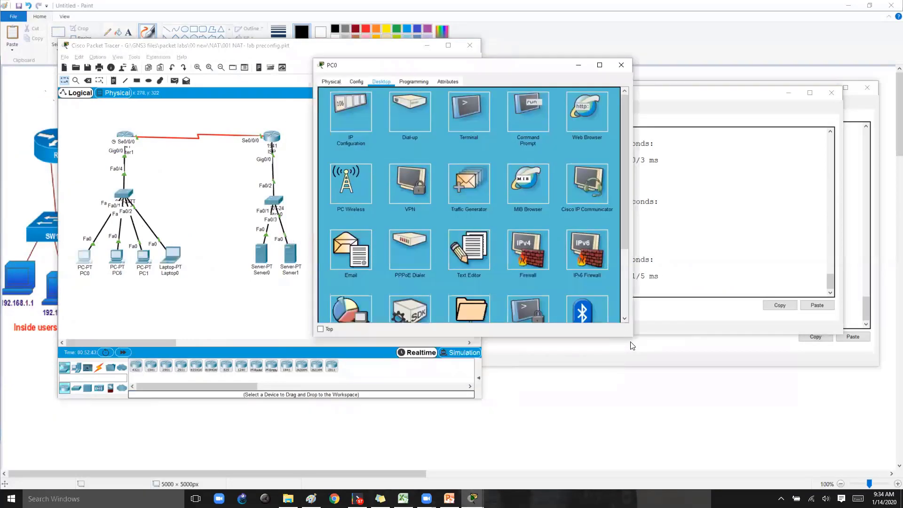
left_click_drag(630, 339, 891, 384)
left_click(729, 127)
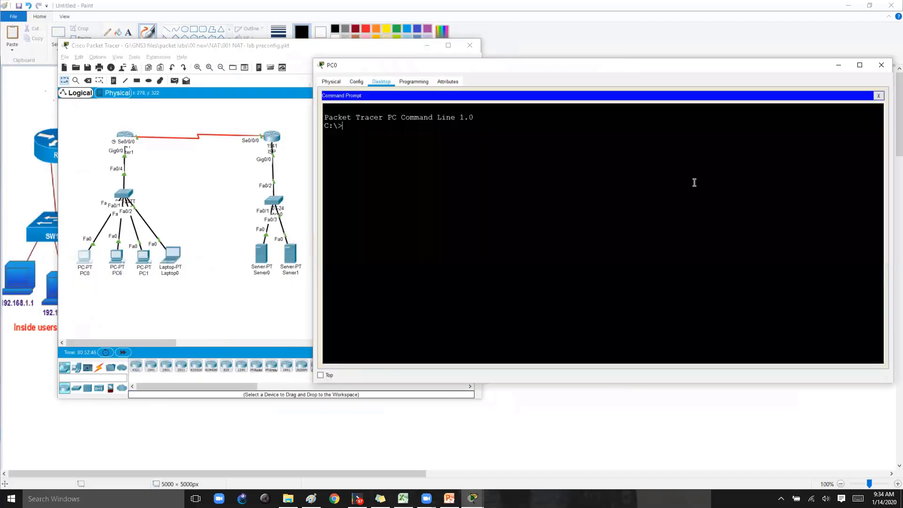
Step: Run ipconfig on PC0 and ping the server at 200.1.1.1
type("ipconfig")
key("Return")
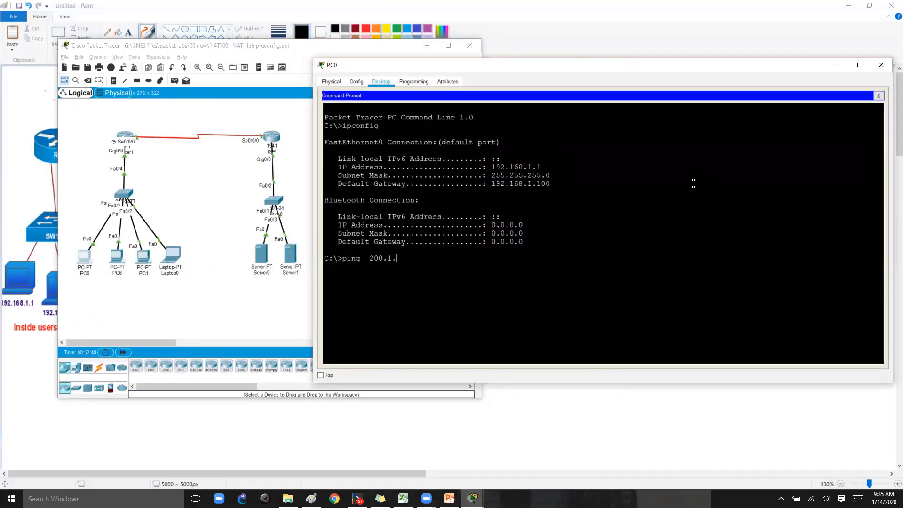
type("ping  200.1.1.1")
key("Return")
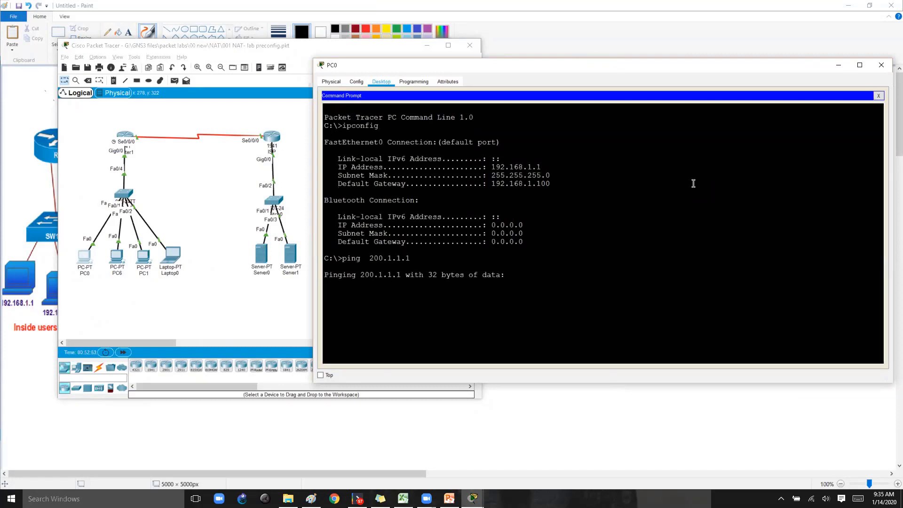
Step: Switch to Paint and draw a black arrow from the ISP router back towards R1, labelled Static
left_click(234, 165)
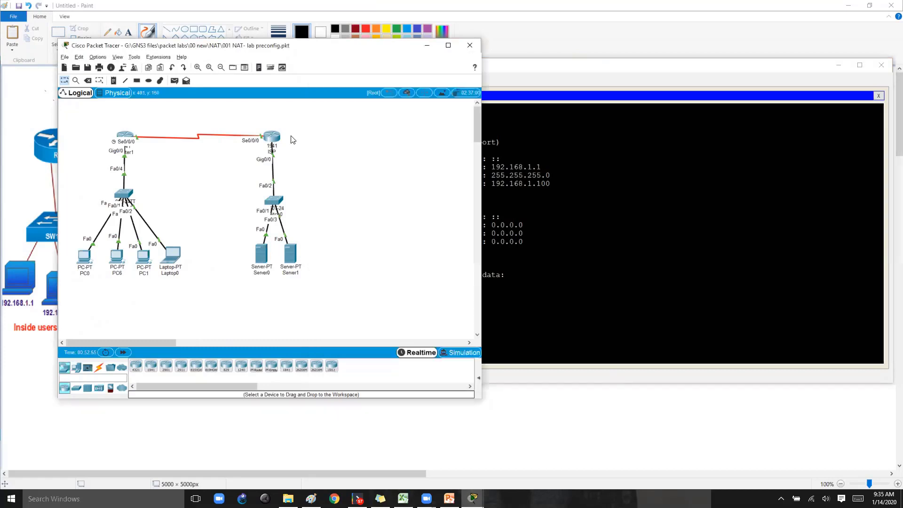
left_click(273, 138)
left_click(39, 190)
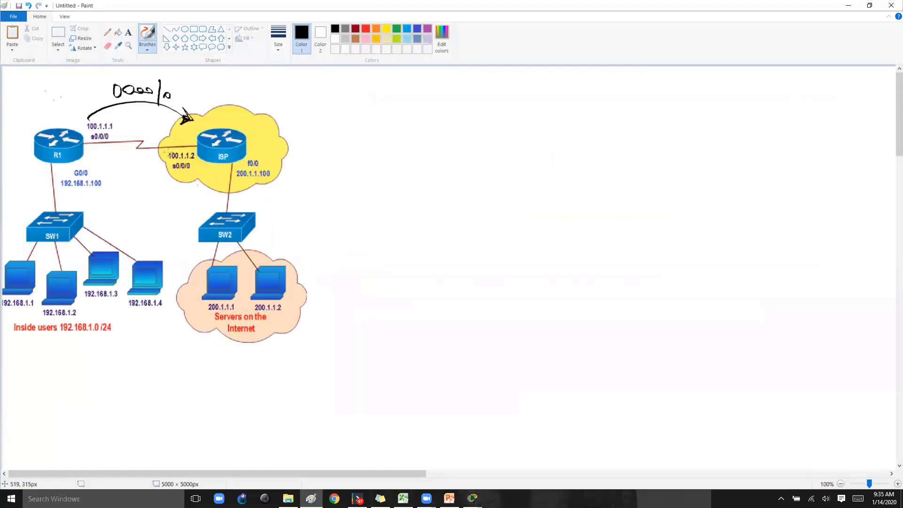
mouse_move(206, 161)
left_mouse_down()
mouse_move(121, 180)
mouse_move(116, 173)
mouse_move(109, 183)
mouse_move(160, 205)
left_mouse_up()
Step: Mark the ISP router, the inside users and the paths between them in green, and clear the green markings
key("ctrl+2")
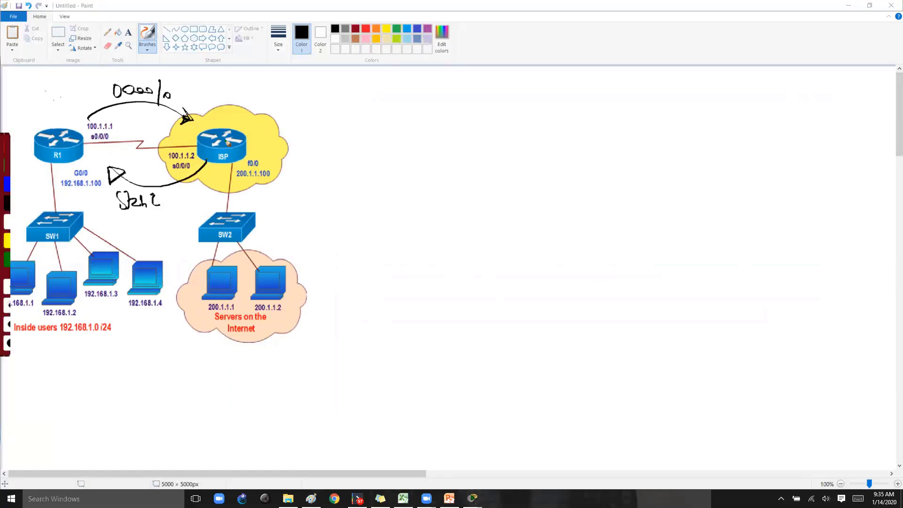
mouse_move(228, 125)
left_mouse_down()
mouse_move(208, 132)
mouse_move(101, 253)
mouse_move(109, 254)
mouse_move(71, 245)
mouse_move(113, 232)
left_mouse_up()
mouse_move(50, 202)
left_mouse_down()
mouse_move(187, 112)
mouse_move(170, 127)
left_mouse_up()
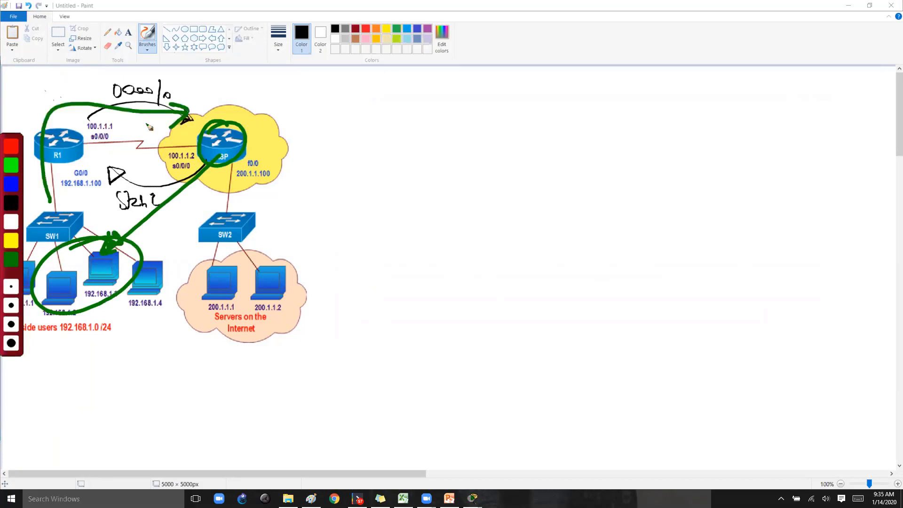
left_click_drag(146, 198, 165, 218)
key("e")
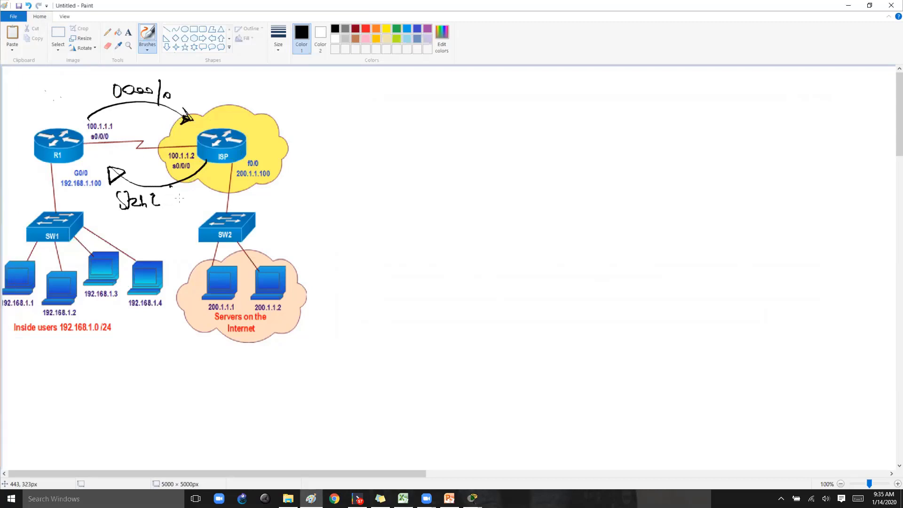
Step: Handwrite (50.1.1.0) after the Static label, underline it and touch up the return arrow's head at R1
left_click_drag(170, 187, 171, 207)
mouse_move(182, 189)
left_mouse_down()
mouse_move(176, 203)
mouse_move(188, 194)
left_mouse_up()
left_click_drag(198, 188, 203, 203)
left_click_drag(208, 203, 217, 207)
left_click_drag(155, 215, 200, 212)
left_click_drag(116, 177, 132, 170)
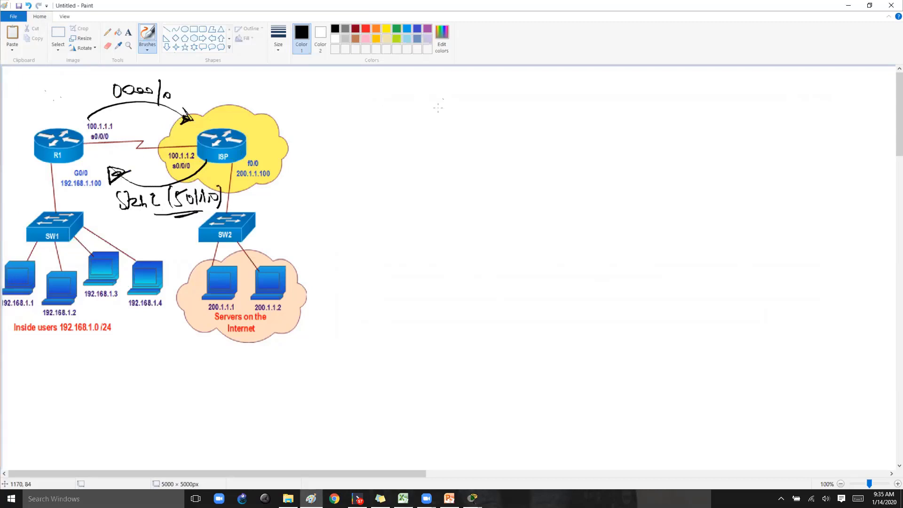
Step: Handwrite an underlined Public IPs heading in the blank area beside the diagram with 50.1.1.0/24 beneath it
left_click_drag(443, 94, 440, 111)
left_click_drag(445, 96, 465, 105)
left_click_drag(467, 97, 481, 107)
mouse_move(495, 96)
left_mouse_down()
mouse_move(506, 116)
mouse_move(518, 100)
left_mouse_up()
left_click_drag(449, 125, 555, 119)
mouse_move(475, 135)
left_mouse_down()
mouse_move(472, 151)
mouse_move(489, 149)
left_mouse_up()
left_click_drag(503, 131, 510, 148)
mouse_move(514, 132)
left_mouse_down()
mouse_move(513, 148)
mouse_move(533, 144)
left_mouse_up()
mouse_move(539, 128)
left_mouse_down()
mouse_move(537, 156)
mouse_move(566, 157)
mouse_move(553, 159)
left_mouse_up()
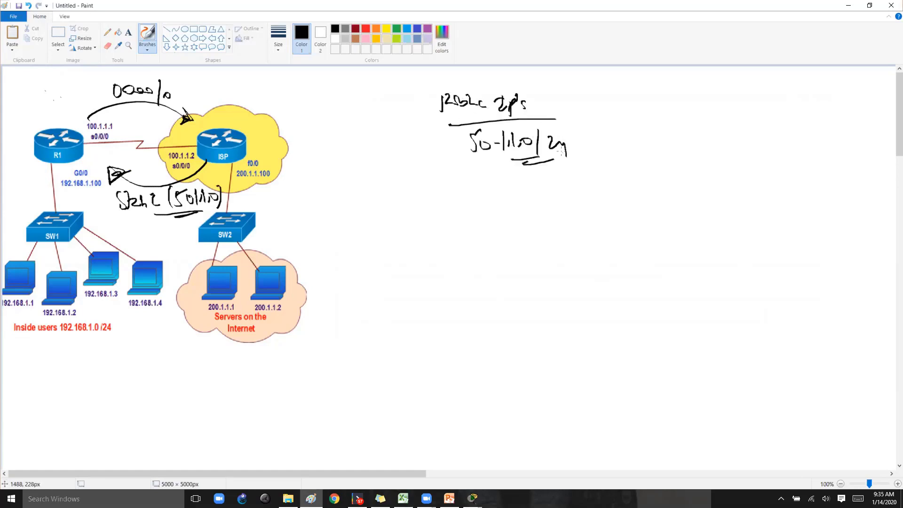
Step: Configure a static route on the ISP router in Packet Tracer to 50.1.1.0 255.255.255.0 via 100.1.1.1 and leave configuration mode
key("alt+Tab")
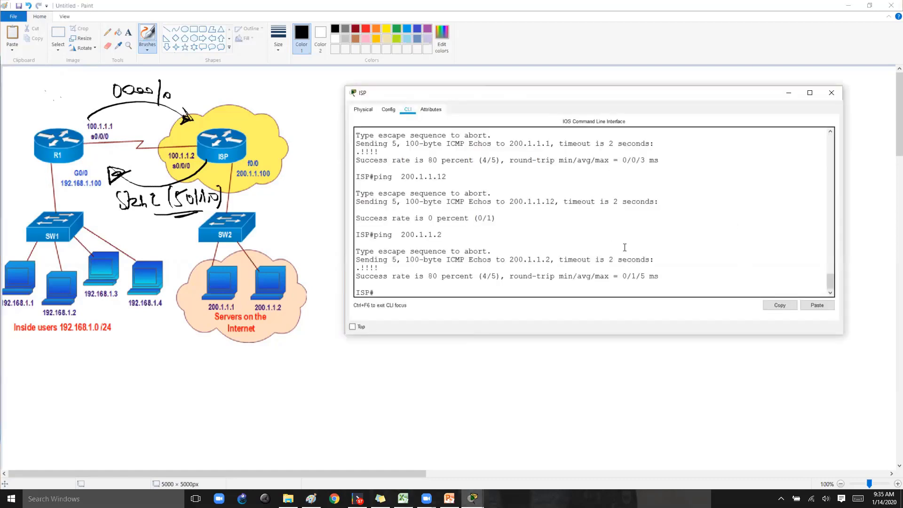
mouse_move(472, 498)
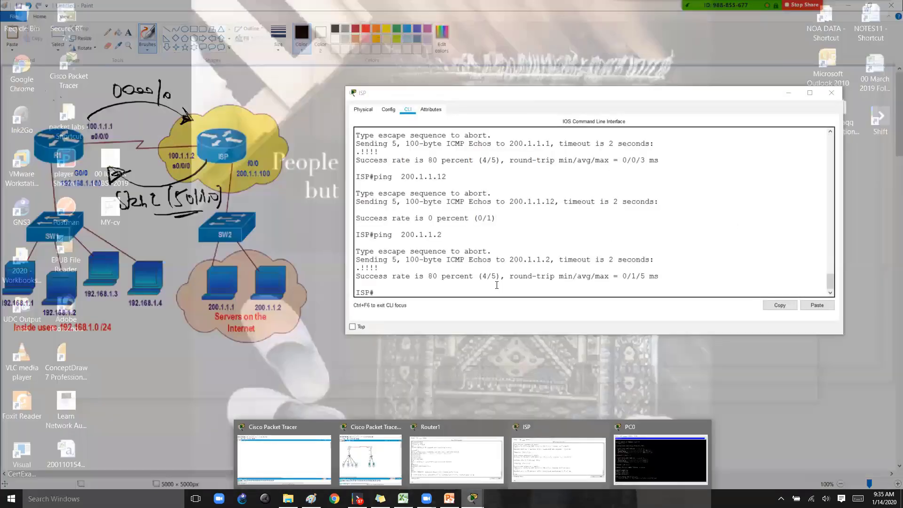
left_click(558, 463)
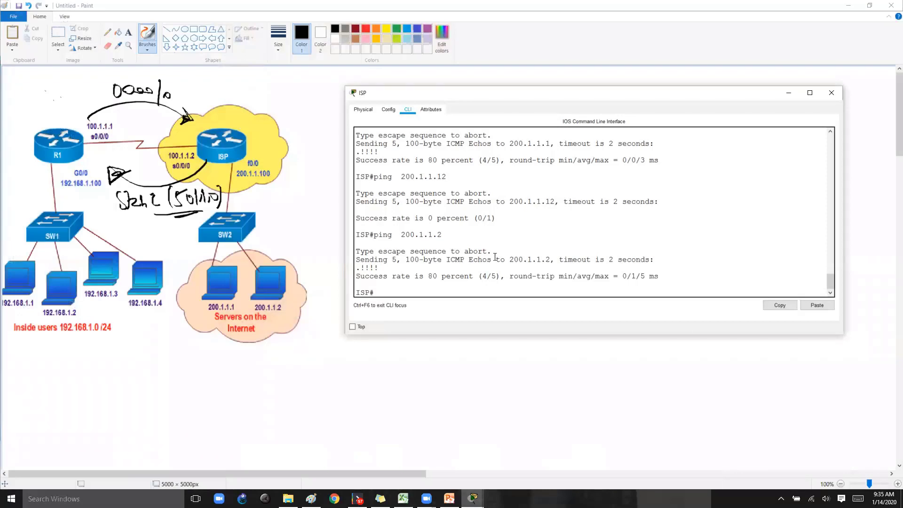
key("Return")
key("Return")
type("conf t")
key("Return")
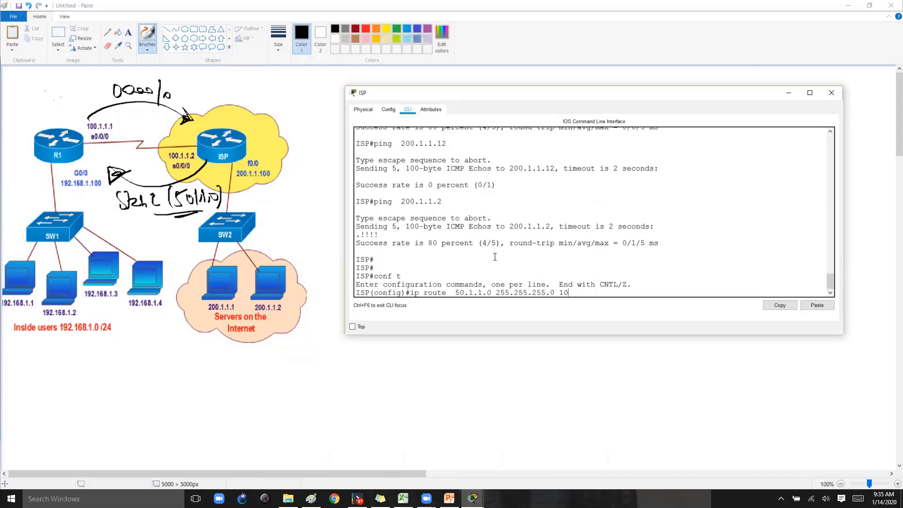
key("Return")
type("end")
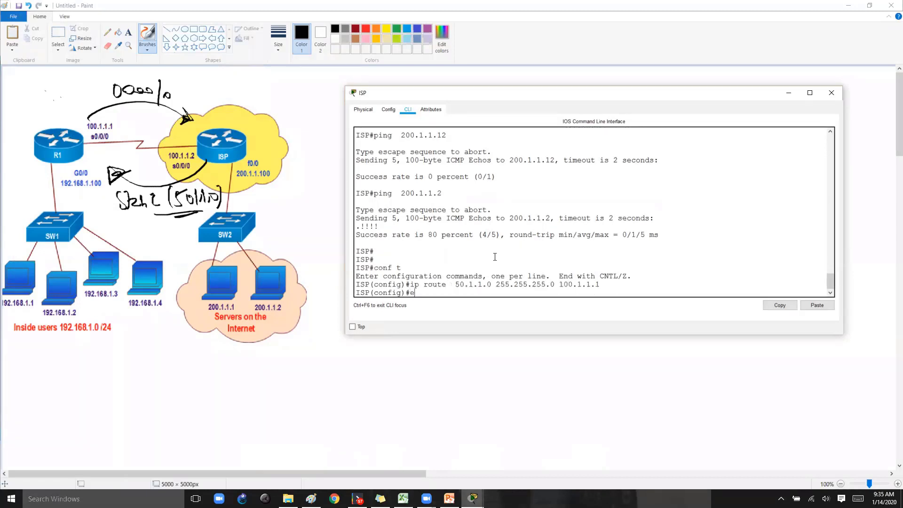
key("Return")
Step: Save the ISP router's running configuration with the write command
type("wr")
key("Tab")
key("Return")
key("Return")
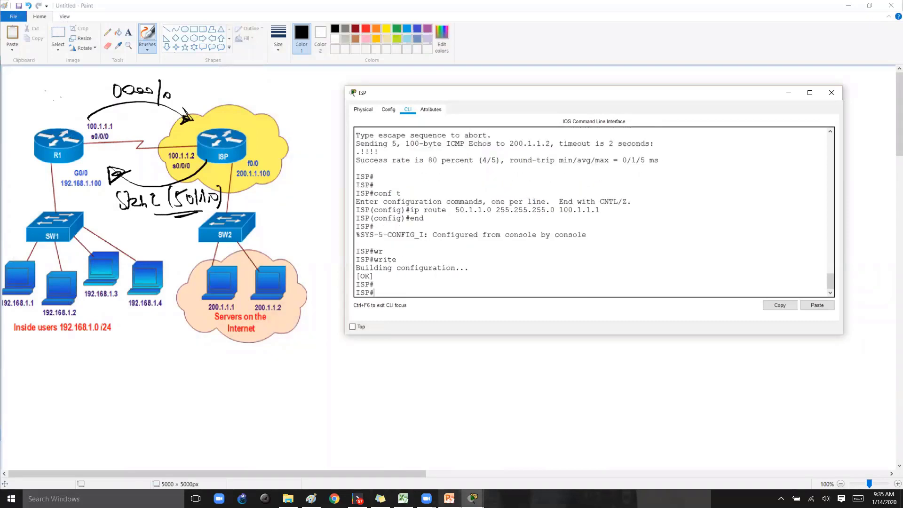
Step: Return to PC0's Command Prompt and repeat the ping to 200.1.1.1
mouse_move(473, 499)
left_click(310, 463)
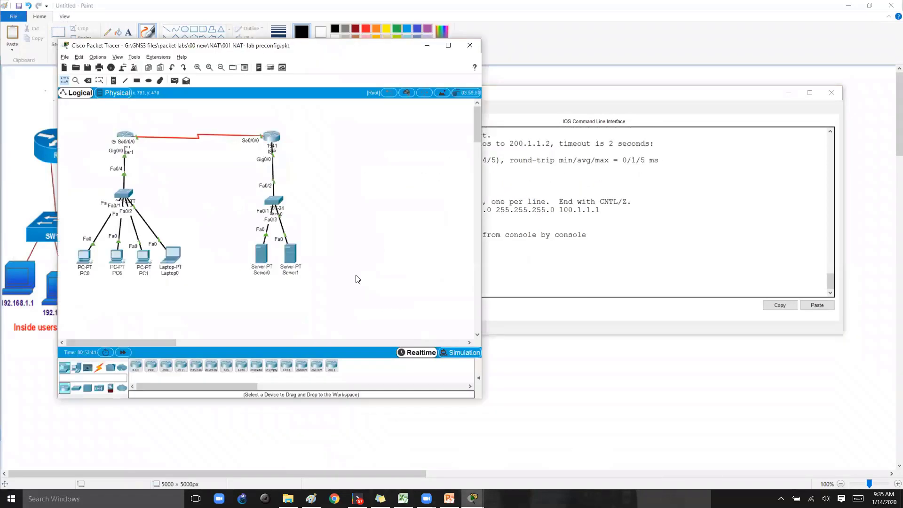
left_click(427, 46)
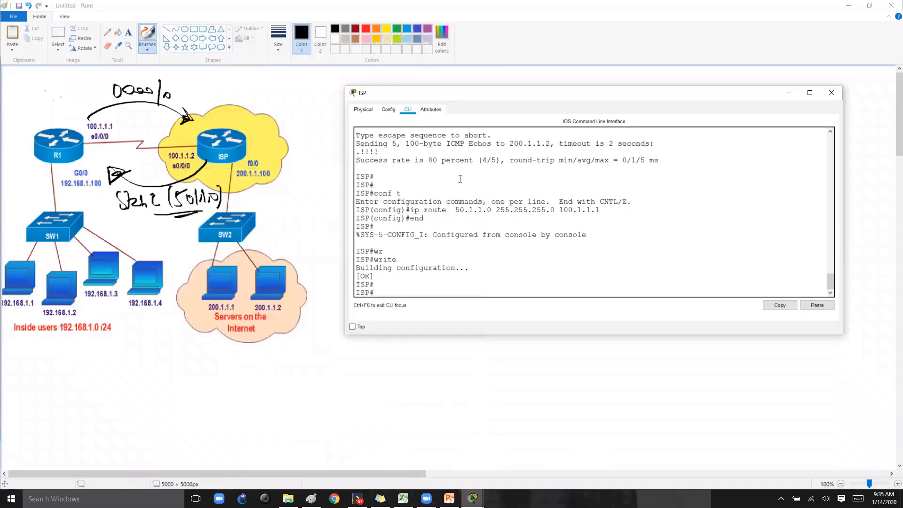
mouse_move(473, 499)
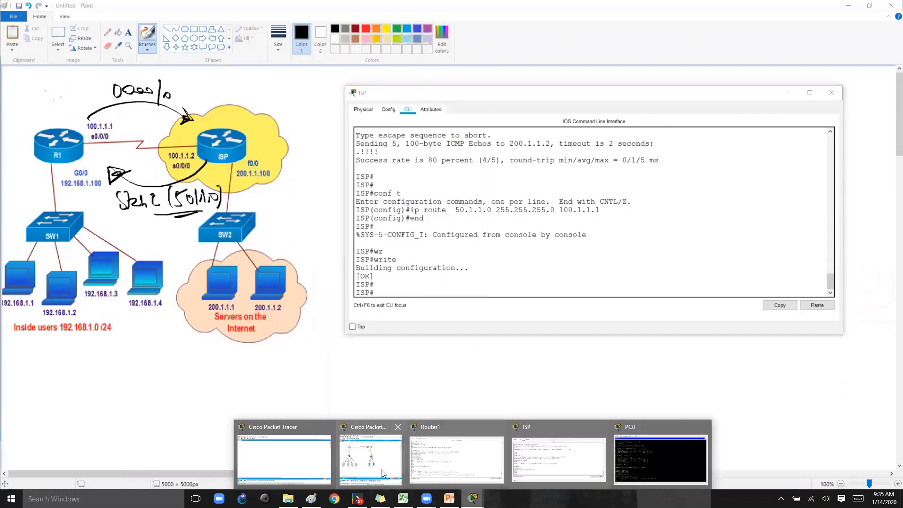
left_click(648, 461)
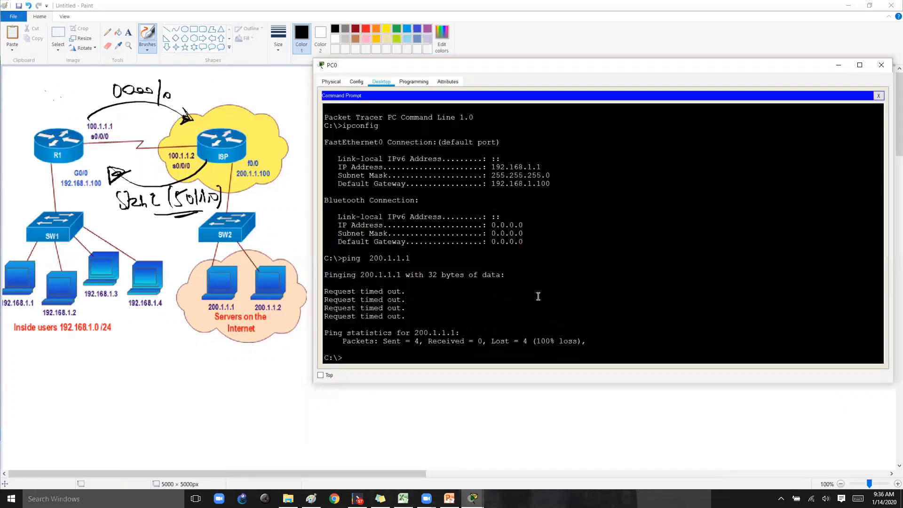
key("Return")
key("Up")
key("Return")
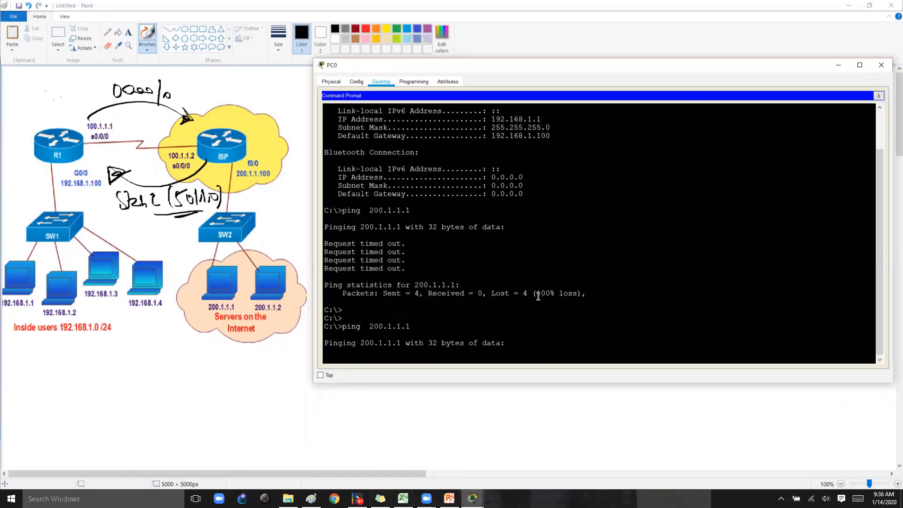
Step: Sketch a packet address table below the diagram with source S 192.168.1.1 and destination D 200.1.1.1
key("ctrl+2")
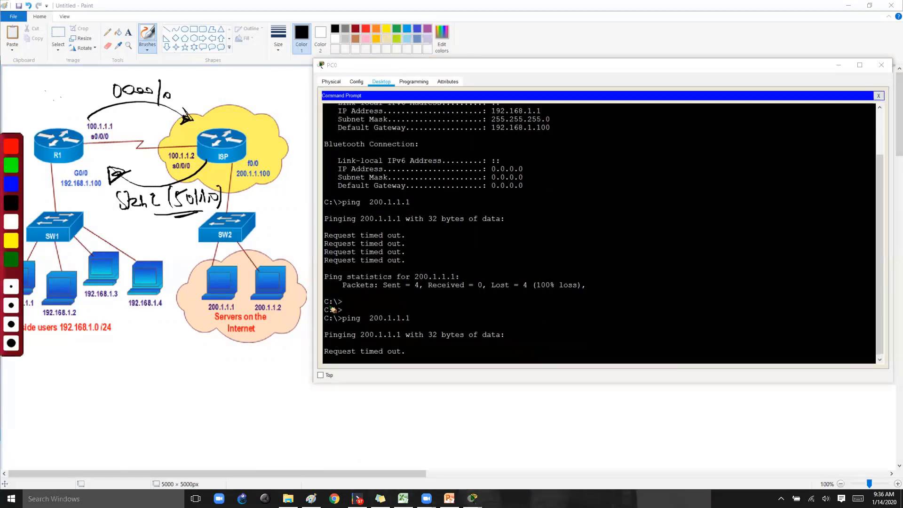
left_click_drag(89, 369, 80, 387)
mouse_move(94, 363)
left_mouse_down()
mouse_move(102, 417)
mouse_move(196, 386)
left_mouse_up()
mouse_move(107, 372)
left_mouse_down()
mouse_move(109, 384)
mouse_move(164, 364)
mouse_move(178, 376)
left_mouse_up()
mouse_move(78, 405)
left_mouse_down()
mouse_move(80, 420)
mouse_move(79, 407)
mouse_move(175, 403)
mouse_move(123, 415)
left_mouse_up()
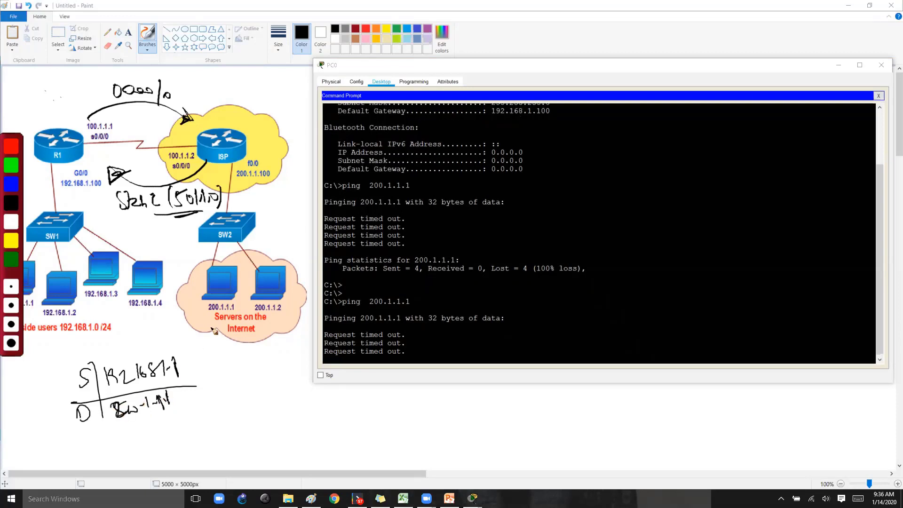
Step: Draw a black arrow from the inside users up to R1 and a blue arrow from R1 to the ISP router
mouse_move(42, 263)
left_mouse_down()
mouse_move(71, 226)
mouse_move(49, 164)
mouse_move(60, 181)
left_mouse_up()
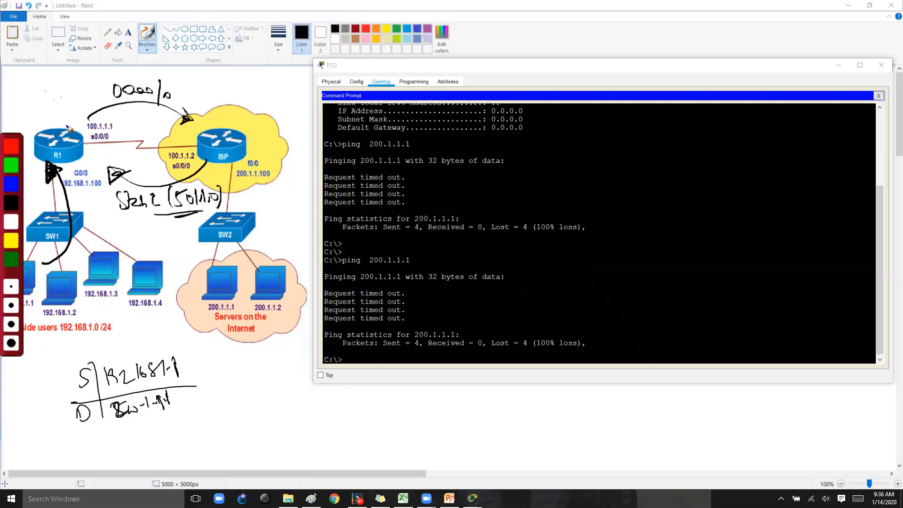
mouse_move(54, 129)
left_mouse_down()
mouse_move(56, 113)
mouse_move(160, 98)
mouse_move(236, 105)
mouse_move(222, 118)
mouse_move(231, 105)
left_mouse_up()
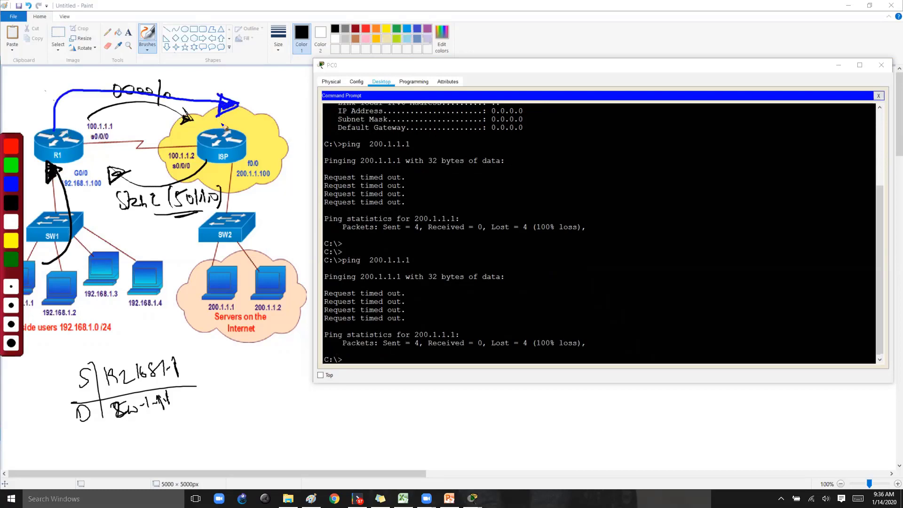
Step: Mark the packet's path in blue: circle the ISP router, retrace and underline the table's destination, and draw an arrow down to server 200.1.1.1
mouse_move(231, 147)
left_mouse_down()
mouse_move(197, 141)
mouse_move(233, 164)
left_mouse_up()
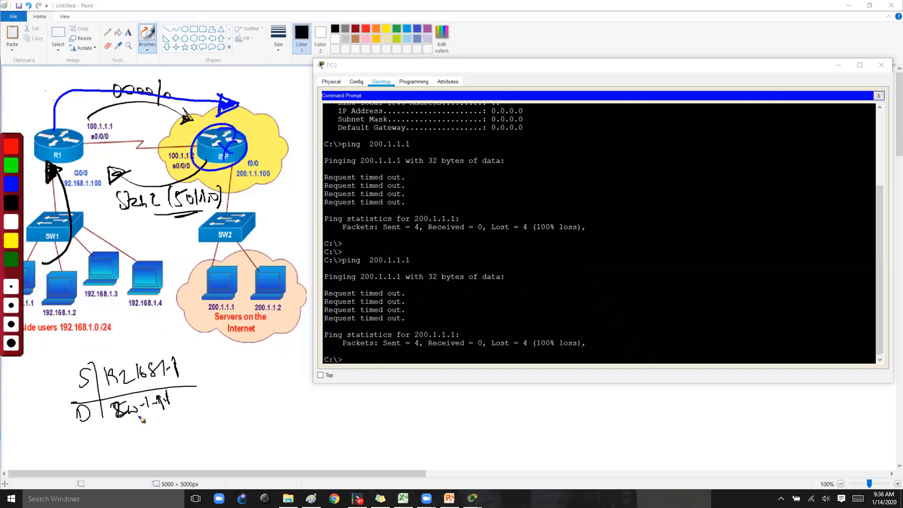
mouse_move(148, 416)
left_mouse_down()
mouse_move(126, 423)
mouse_move(173, 397)
left_mouse_up()
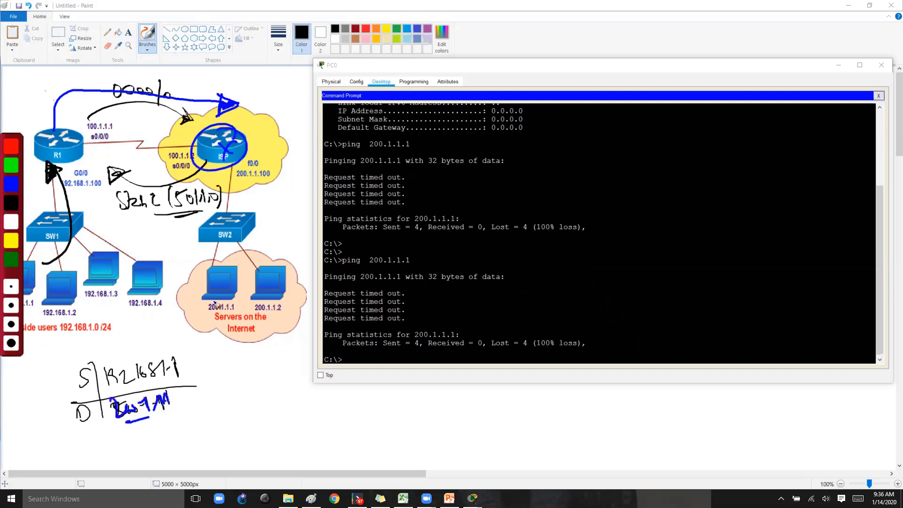
mouse_move(216, 175)
left_mouse_down()
mouse_move(214, 269)
mouse_move(224, 258)
mouse_move(214, 270)
mouse_move(219, 188)
left_mouse_up()
left_click_drag(219, 188, 217, 257)
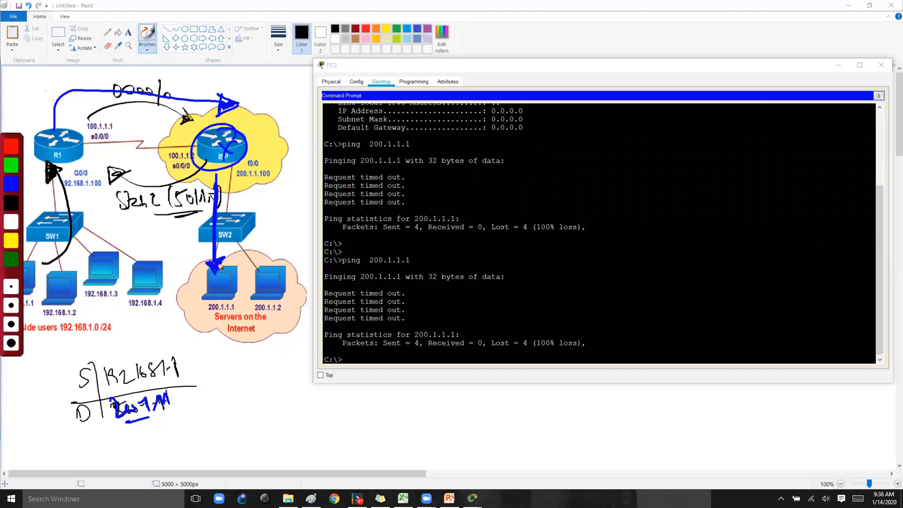
Step: Circle server 200.1.1.1 in red and sketch its circled reply table below with source S 200.1.1.1 and destination D 192.168.1.1
mouse_move(234, 270)
left_mouse_down()
mouse_move(244, 292)
mouse_move(206, 268)
left_mouse_up()
left_click_drag(224, 308, 227, 378)
mouse_move(222, 375)
left_mouse_down()
mouse_move(238, 369)
mouse_move(220, 416)
mouse_move(243, 447)
left_mouse_up()
left_click_drag(214, 429, 333, 412)
mouse_move(247, 397)
left_mouse_down()
mouse_move(263, 409)
mouse_move(291, 392)
mouse_move(303, 403)
left_mouse_up()
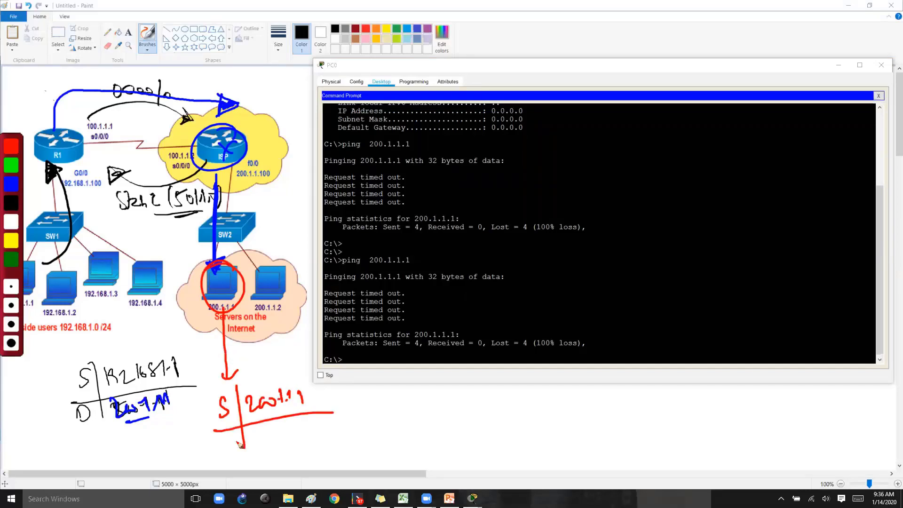
mouse_move(229, 437)
left_mouse_down()
mouse_move(235, 449)
mouse_move(267, 429)
mouse_move(319, 425)
mouse_move(326, 433)
left_mouse_up()
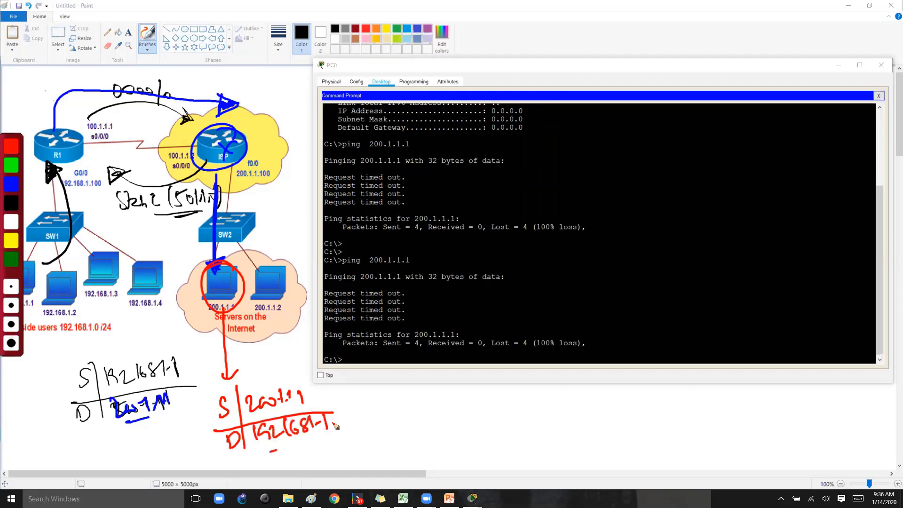
left_click_drag(267, 455, 310, 441)
mouse_move(301, 363)
left_mouse_down()
mouse_move(214, 430)
mouse_move(330, 376)
left_mouse_up()
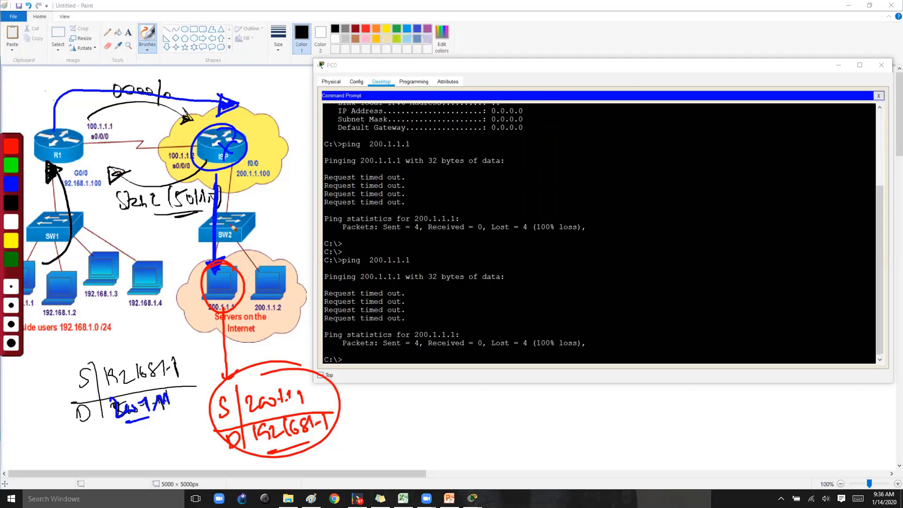
Step: Draw a red arrow from the server to the ISP, circle the ISP, and annotate it with an underlined "R.T → 192.168.1.0/24"
mouse_move(238, 268)
left_mouse_down()
mouse_move(272, 232)
mouse_move(258, 166)
mouse_move(268, 164)
mouse_move(256, 166)
left_mouse_up()
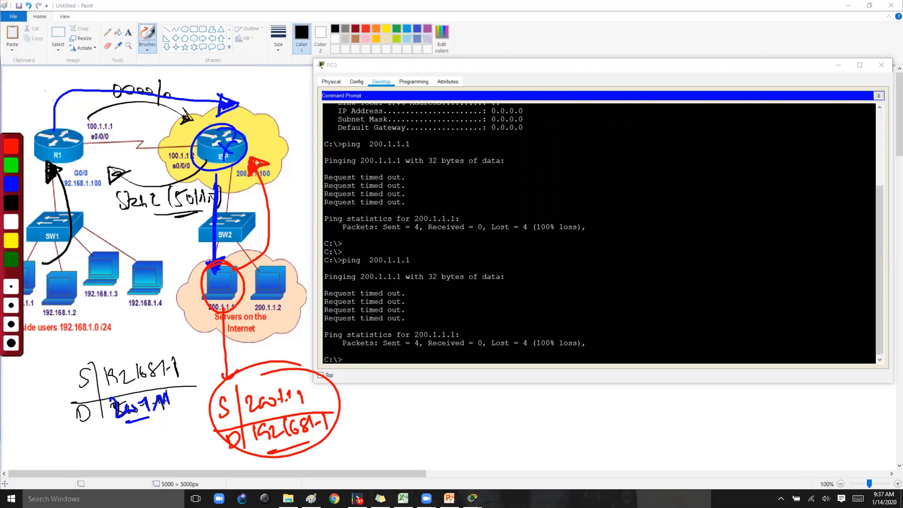
mouse_move(227, 124)
left_mouse_down()
mouse_move(203, 155)
mouse_move(233, 130)
mouse_move(219, 77)
mouse_move(239, 65)
mouse_move(398, 66)
mouse_move(417, 57)
mouse_move(421, 70)
mouse_move(440, 66)
left_mouse_up()
left_click_drag(441, 54, 450, 68)
left_click_drag(350, 74, 452, 71)
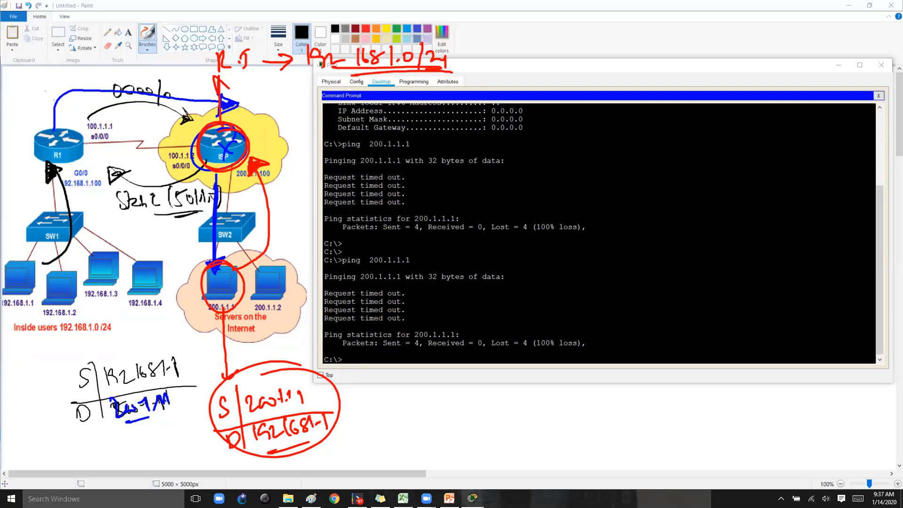
Step: Display the ISP router's routing table with show ip route and highlight the static route to 50.1.1.0/24
mouse_move(472, 498)
left_click(545, 455)
key("Return")
key("Return")
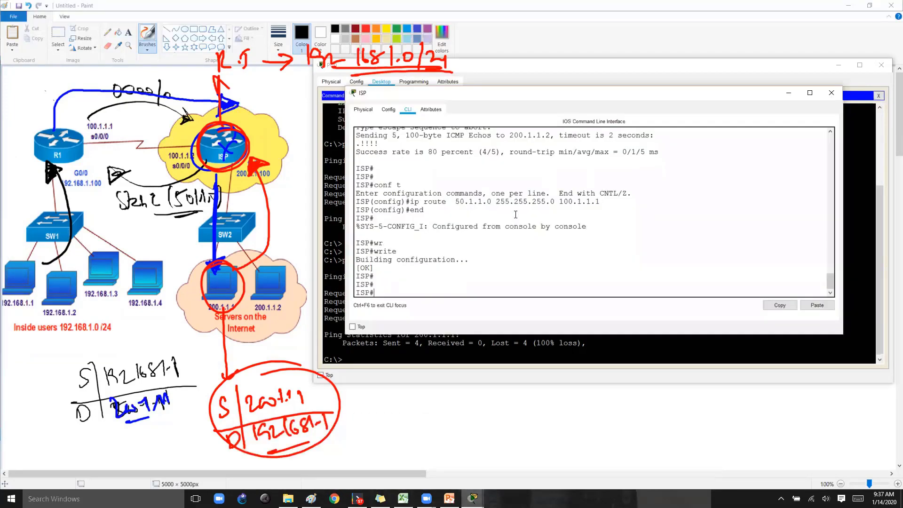
type("show ip route")
key("Return")
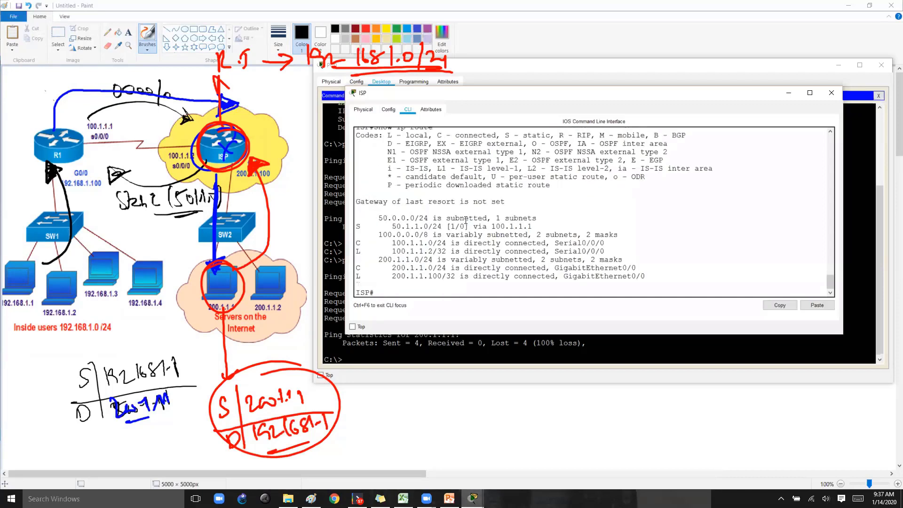
left_click_drag(374, 229, 552, 228)
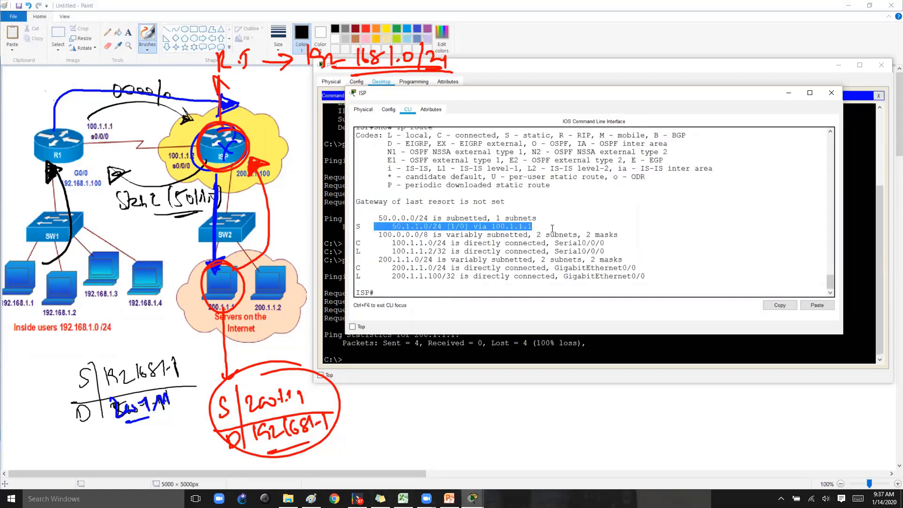
Step: Box the 192.168.1.0/24 note in red and draw a crossed-out red arrow from the ISP back toward the inside network
key("ctrl+2")
mouse_move(300, 37)
left_mouse_down()
mouse_move(303, 83)
mouse_move(465, 69)
mouse_move(314, 80)
left_mouse_up()
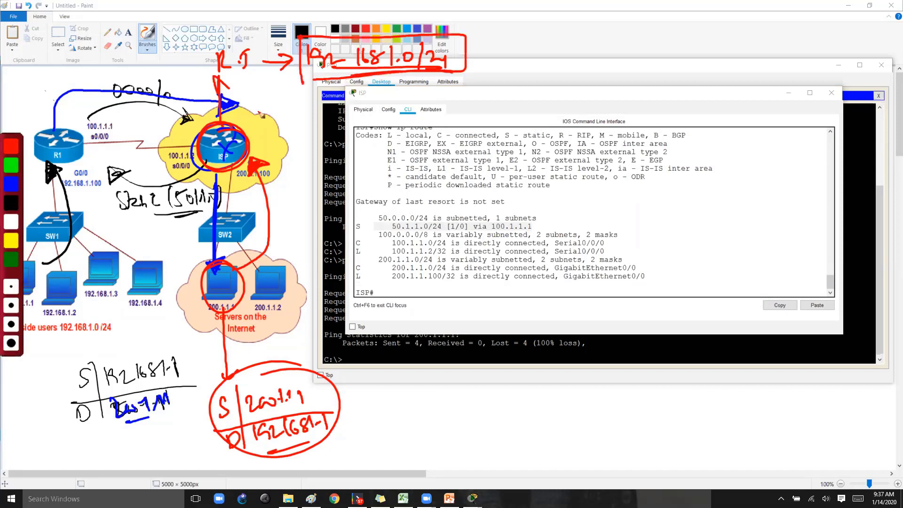
mouse_move(221, 156)
left_mouse_down()
mouse_move(107, 221)
mouse_move(116, 220)
left_mouse_up()
left_click_drag(124, 203, 139, 208)
left_click_drag(130, 202, 133, 215)
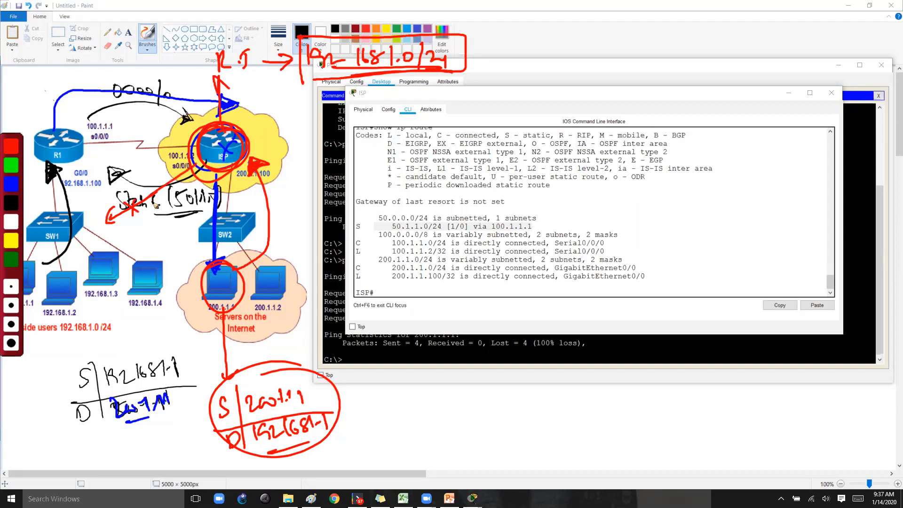
Step: Circle the static route note in black, write a circled "NAT" above R1, and draw an arrow from it toward the ISP
left_click_drag(207, 221, 179, 228)
mouse_move(31, 126)
left_mouse_down()
mouse_move(46, 107)
mouse_move(57, 123)
left_mouse_up()
left_click_drag(51, 119, 69, 105)
mouse_move(63, 109)
left_mouse_down()
mouse_move(65, 121)
mouse_move(44, 99)
mouse_move(74, 101)
left_mouse_up()
mouse_move(22, 102)
left_mouse_down()
mouse_move(23, 73)
mouse_move(184, 67)
left_mouse_up()
mouse_move(180, 64)
left_mouse_down()
mouse_move(170, 60)
mouse_move(184, 66)
left_mouse_up()
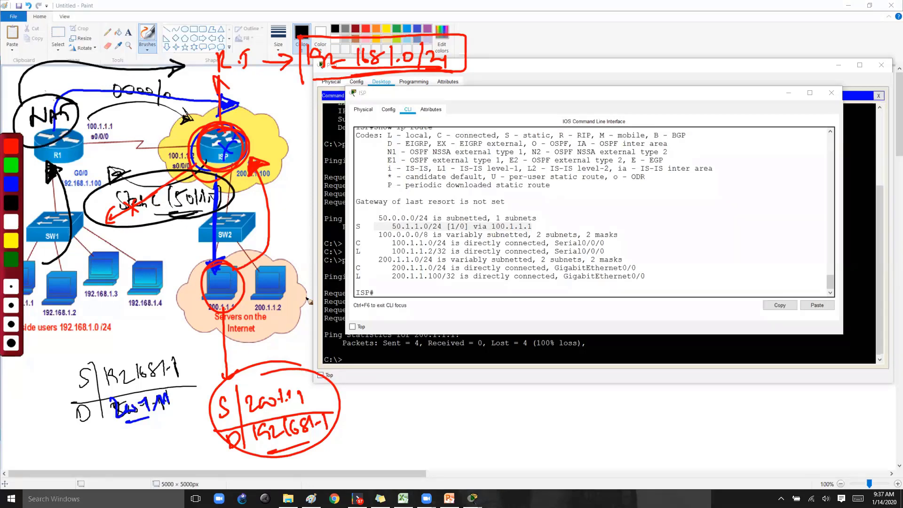
Step: Write 50.1.1.0/24 in black below the boxed network, add a red underline and cross, and circle it in black
left_click_drag(338, 90, 338, 104)
mouse_move(337, 90)
left_mouse_down()
mouse_move(352, 85)
mouse_move(354, 95)
left_mouse_up()
mouse_move(369, 85)
left_mouse_down()
mouse_move(371, 98)
mouse_move(386, 100)
left_mouse_up()
left_click(389, 98)
mouse_move(400, 90)
left_mouse_down()
mouse_move(398, 100)
mouse_move(401, 90)
left_mouse_up()
left_click_drag(412, 85, 411, 110)
left_click_drag(418, 94, 443, 108)
left_click_drag(387, 116, 468, 94)
left_click_drag(469, 82, 457, 97)
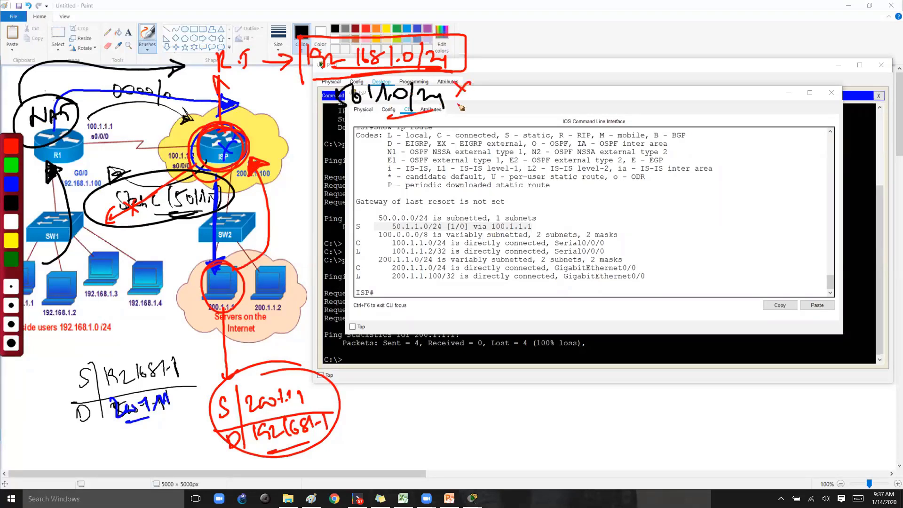
mouse_move(378, 120)
left_mouse_down()
mouse_move(440, 109)
mouse_move(419, 103)
left_mouse_up()
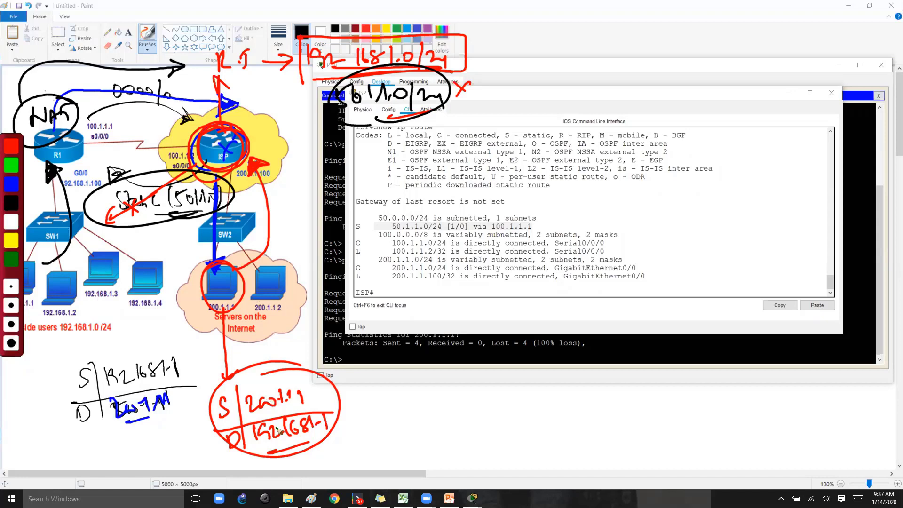
Step: Strike out the destination 192.168.1.1 in the red reply table in green and write 50.1.1.1 beside it
mouse_move(277, 430)
left_mouse_down()
mouse_move(264, 438)
mouse_move(334, 426)
left_mouse_up()
left_click_drag(336, 421, 344, 414)
left_click_drag(349, 417, 350, 417)
mouse_move(356, 417)
left_mouse_down()
mouse_move(359, 427)
mouse_move(370, 423)
left_mouse_up()
left_click(363, 424)
left_click_drag(373, 415, 377, 422)
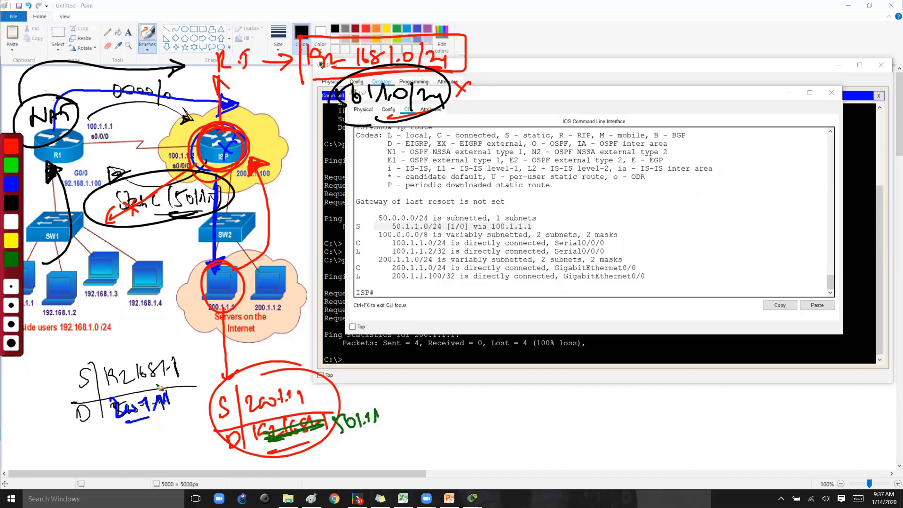
Step: Circle the original packet table in green, draw a green arrow from R1 to the ISP, and replace source 192.168.1.1 with 50.1.1.1
left_click_drag(140, 348, 67, 378)
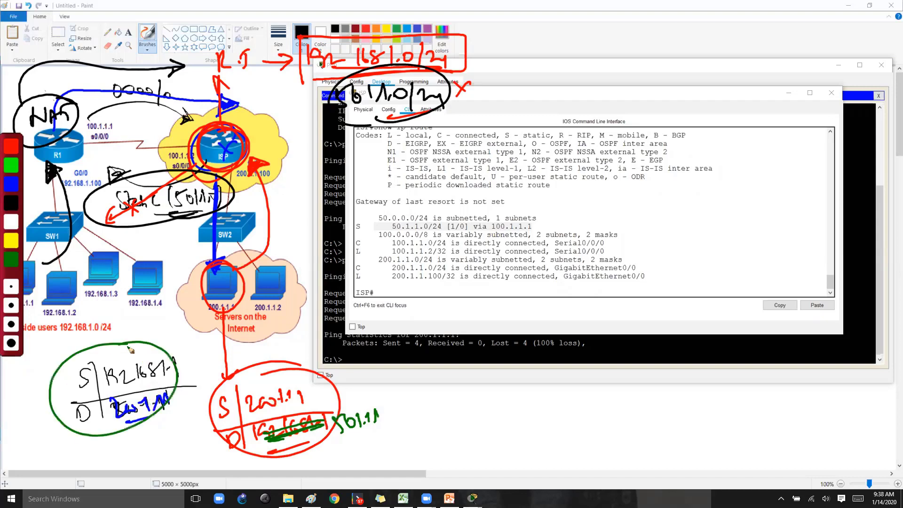
left_click_drag(136, 346, 136, 338)
mouse_move(77, 116)
left_mouse_down()
mouse_move(201, 85)
mouse_move(203, 93)
left_mouse_up()
left_click_drag(113, 377, 190, 362)
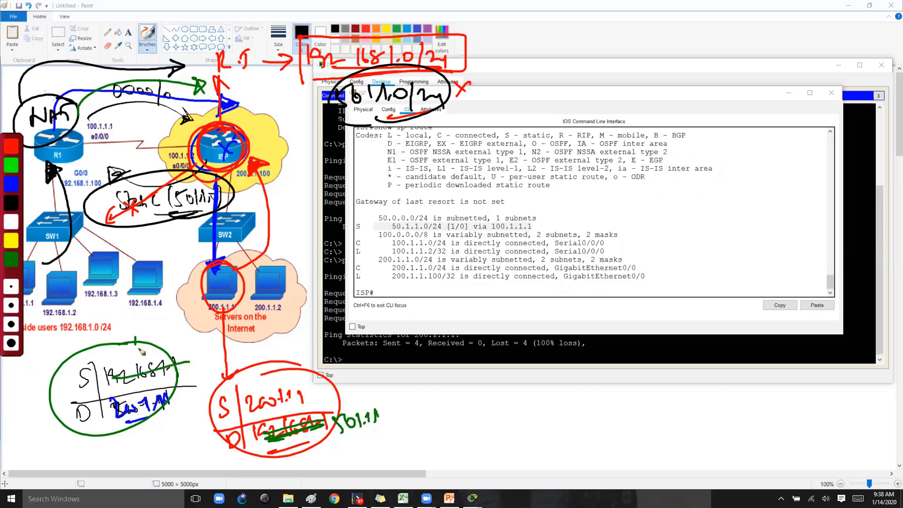
mouse_move(134, 347)
left_mouse_down()
mouse_move(123, 362)
mouse_move(137, 350)
mouse_move(156, 353)
left_mouse_up()
left_click(148, 350)
left_click_drag(162, 347, 165, 358)
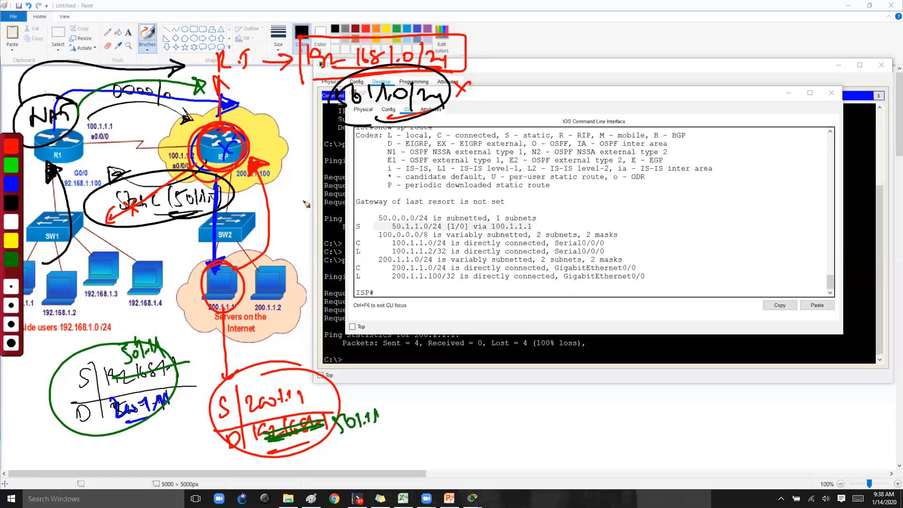
Step: Erase the temporary annotations from the screen, leave annotation mode, and return to the ISP command line
key("e")
key("Escape")
left_click(472, 285)
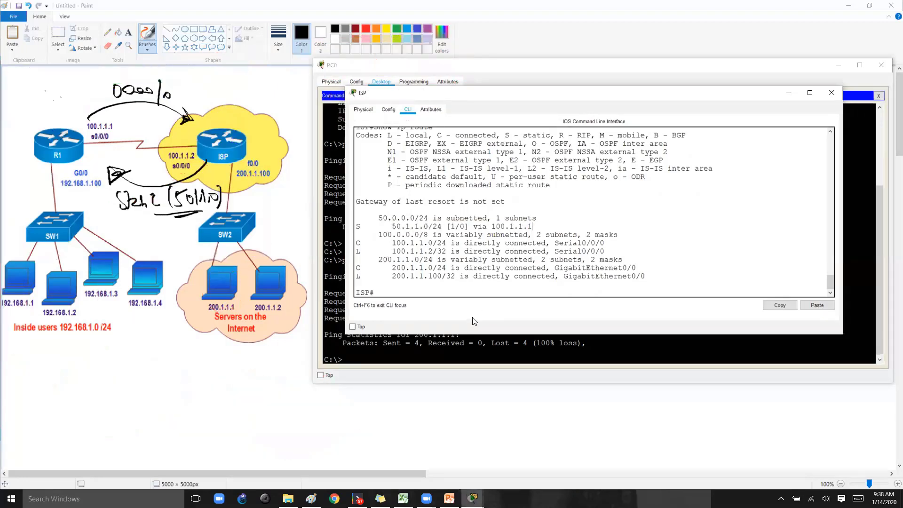
Step: Review the replies to both pings of 200.1.1.1 in PC0's Command Prompt
left_click(472, 343)
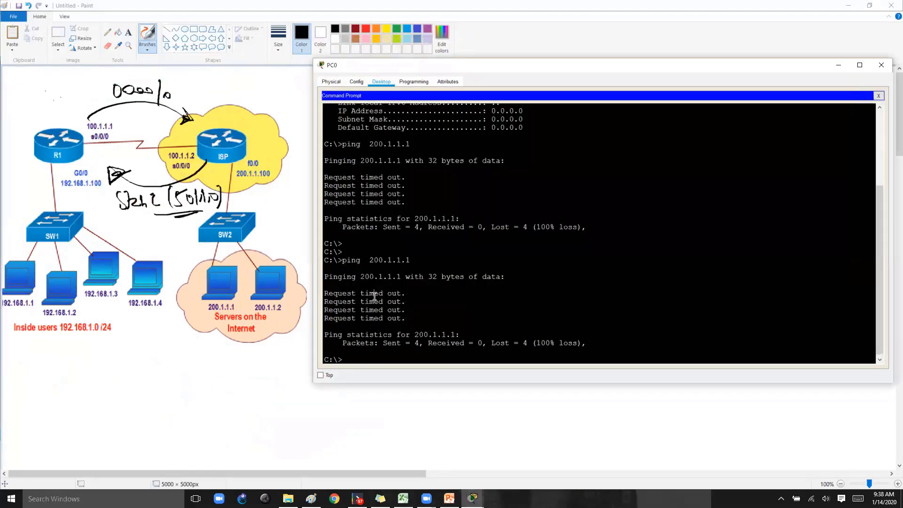
left_click_drag(374, 294, 427, 321)
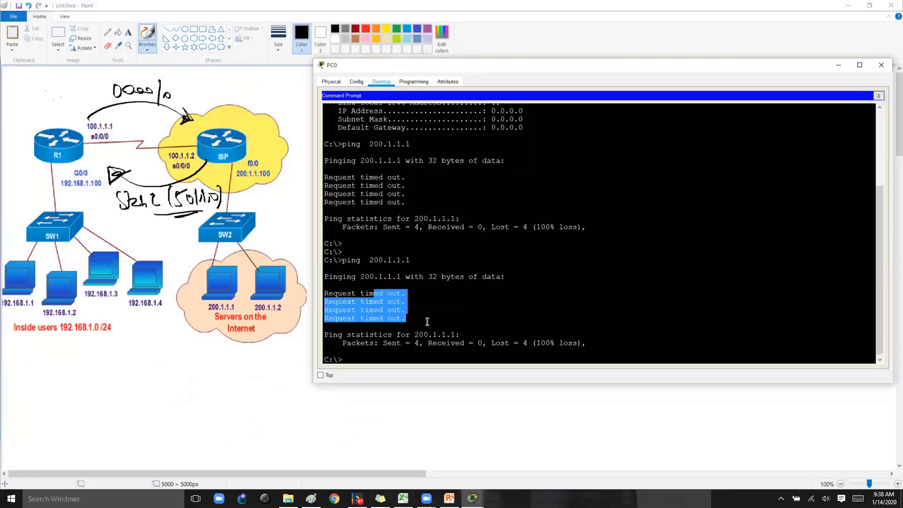
left_click_drag(361, 276, 407, 306)
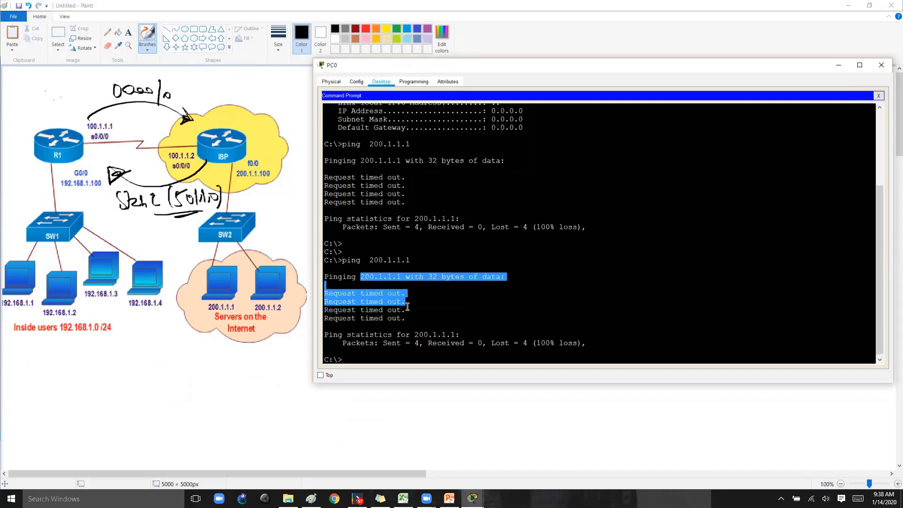
left_click(402, 302)
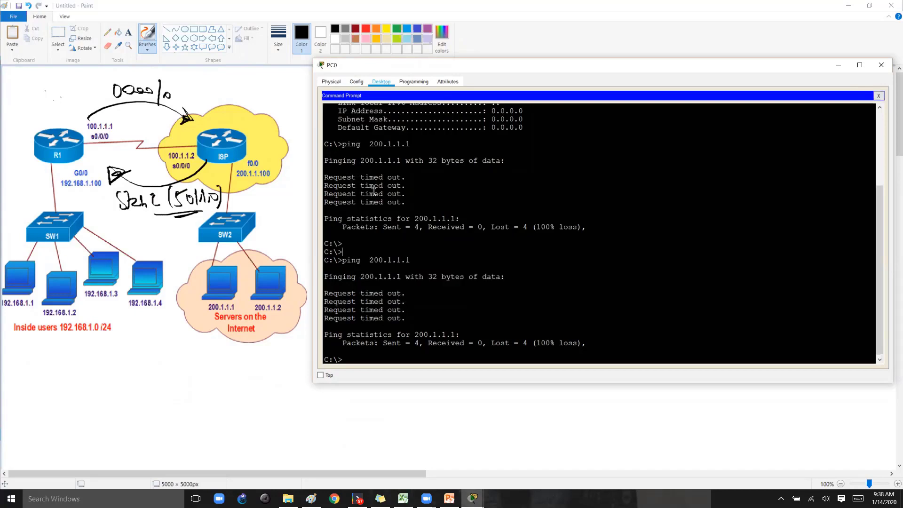
left_click_drag(351, 178, 423, 227)
left_click(429, 272)
Step: Switch back to the ISP command line and highlight the 50.1.1.0/24 static route via 100.1.1.1 in the routing table
mouse_move(473, 498)
left_click(558, 460)
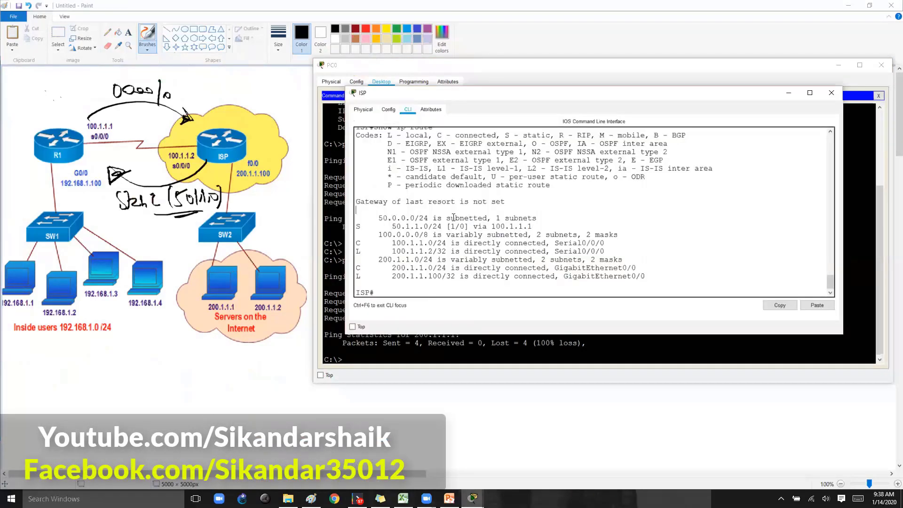
left_click_drag(388, 225, 533, 229)
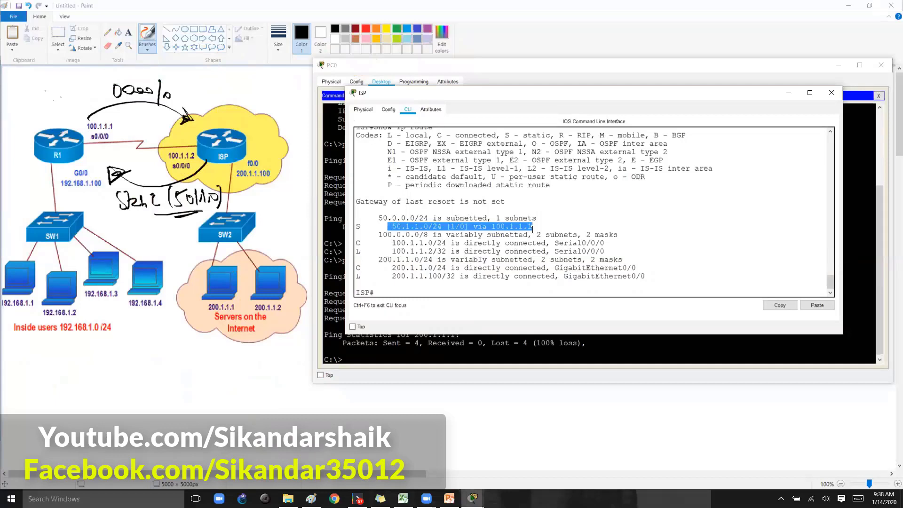
left_click_drag(389, 226, 441, 226)
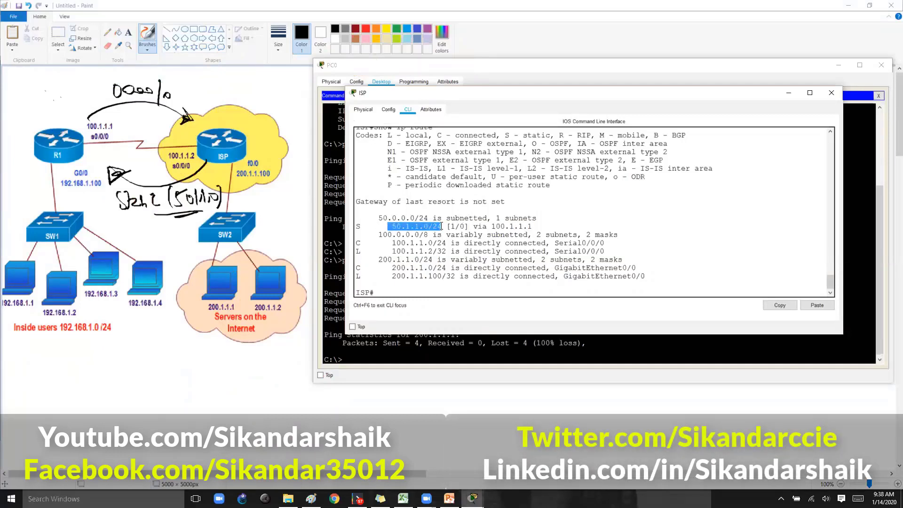